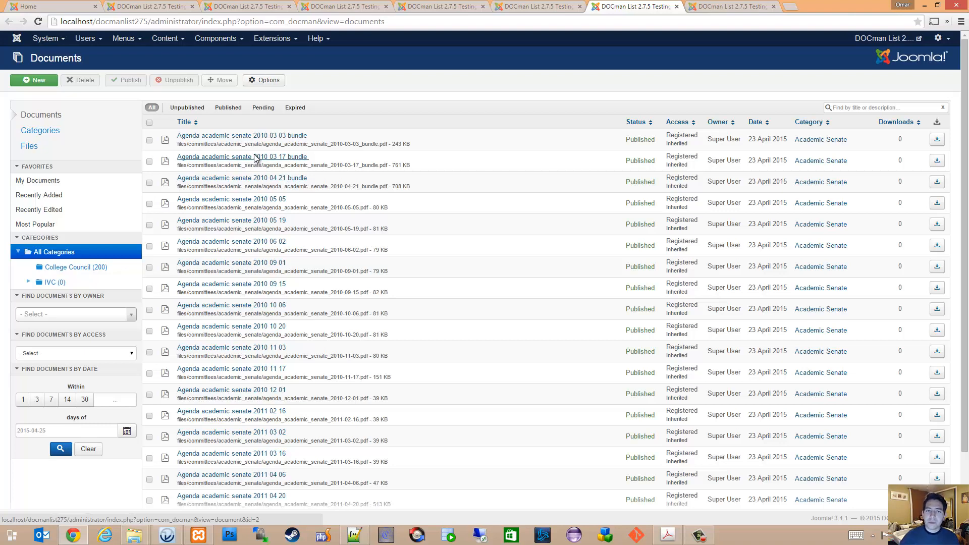
- Check the document ID in the address of "Agenda academic senate 2010 03 17 bundle", then return to the documents list
click(255, 158)
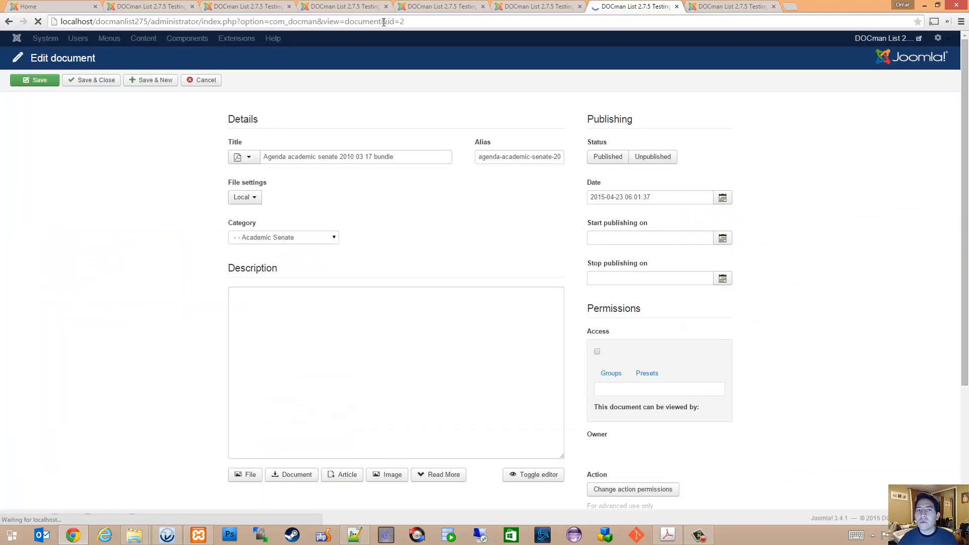
drag(382, 22, 405, 21)
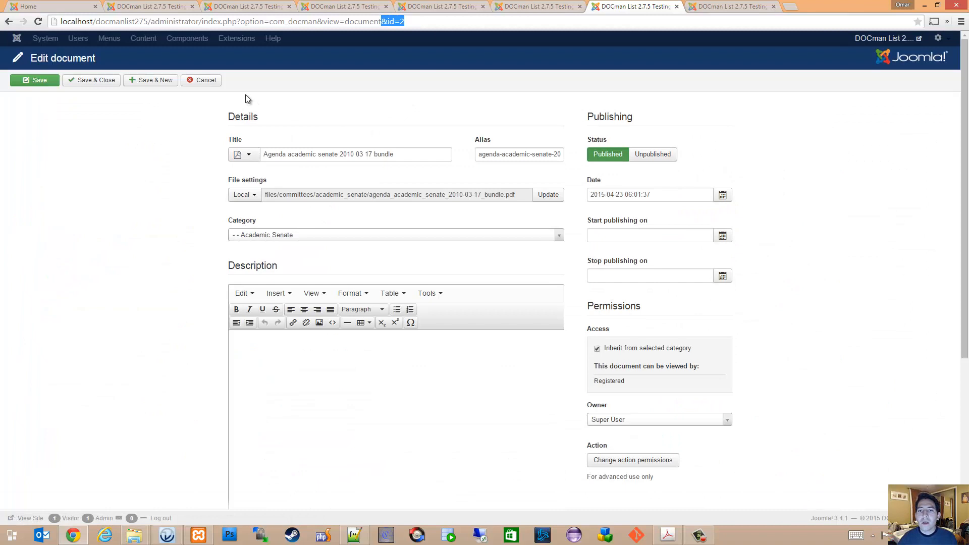
click(205, 81)
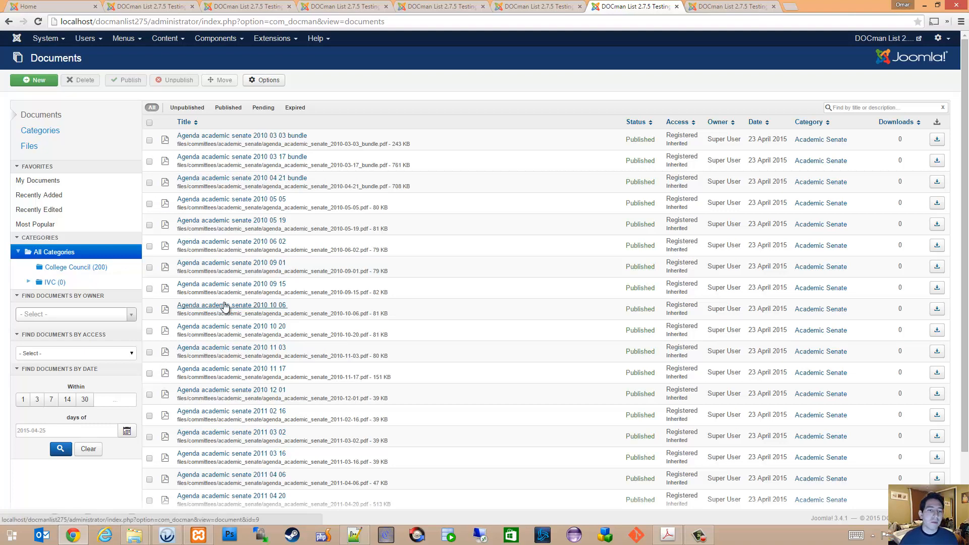
scroll(261, 352, down, 3)
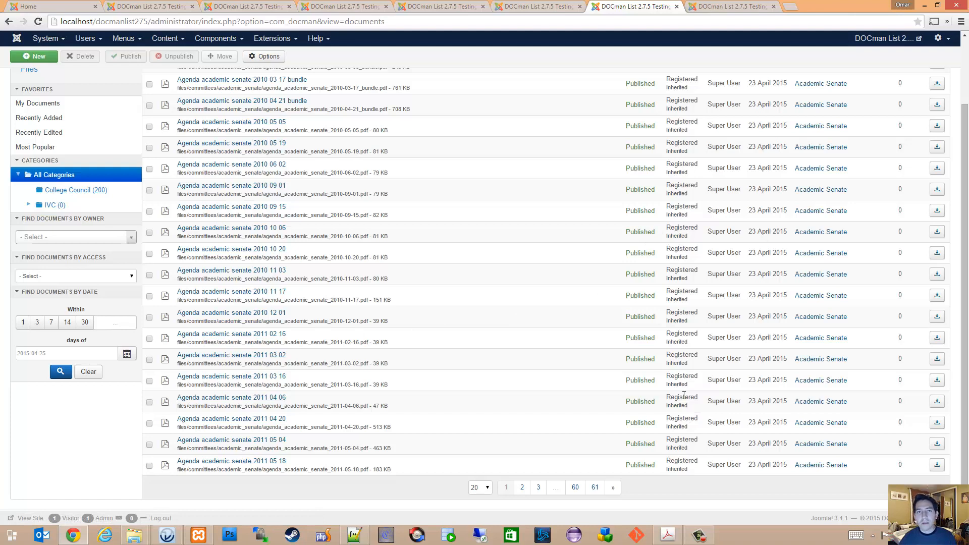
- Change the plugin code in the Getting Started article to {docmanlist listSpecificDocuments 13,15,17} and save the article
click(177, 7)
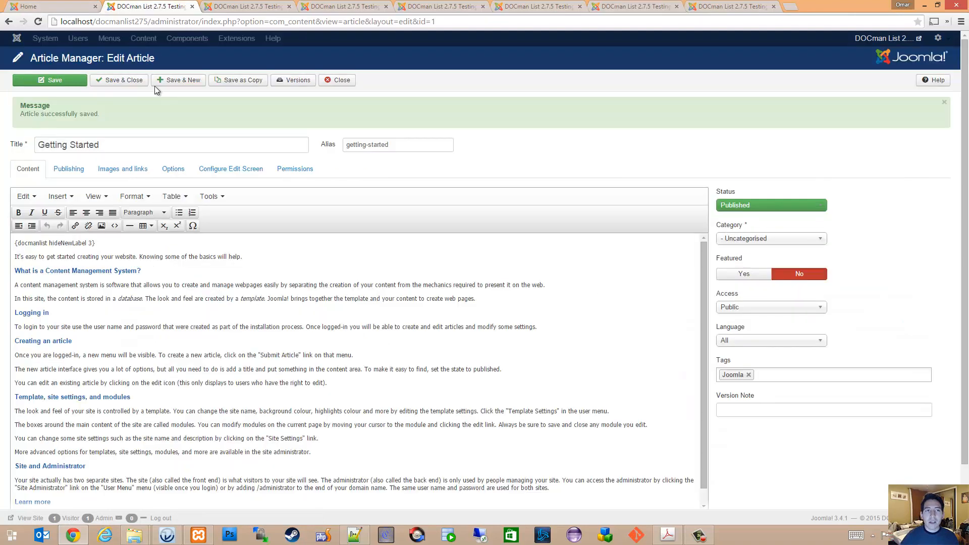
double_click(74, 241)
text(list lis)
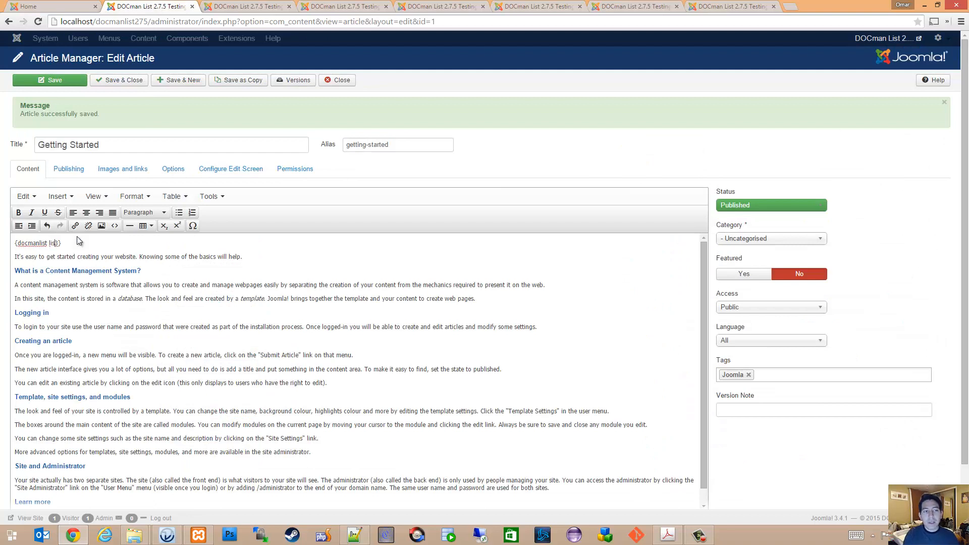
text(tSpecificDocuments 3)
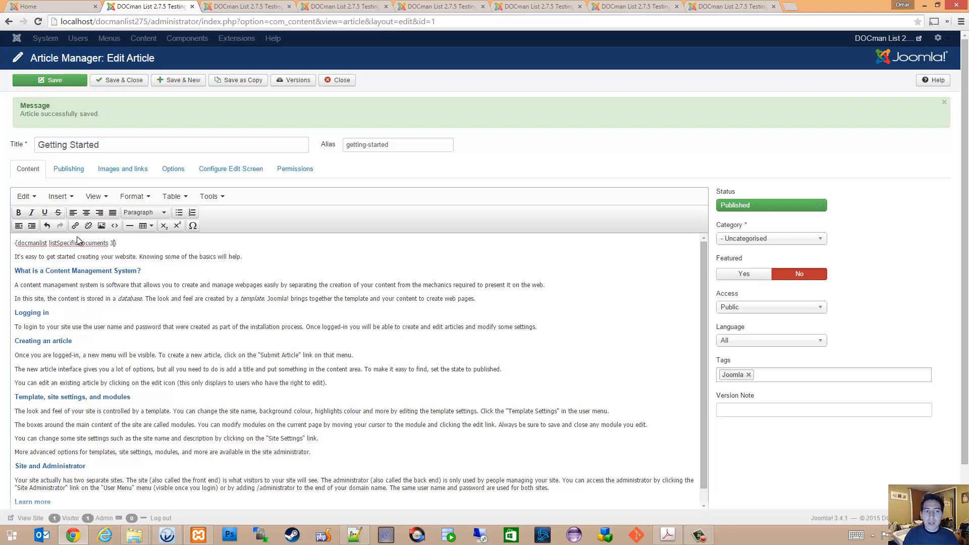
key(BackSpace)
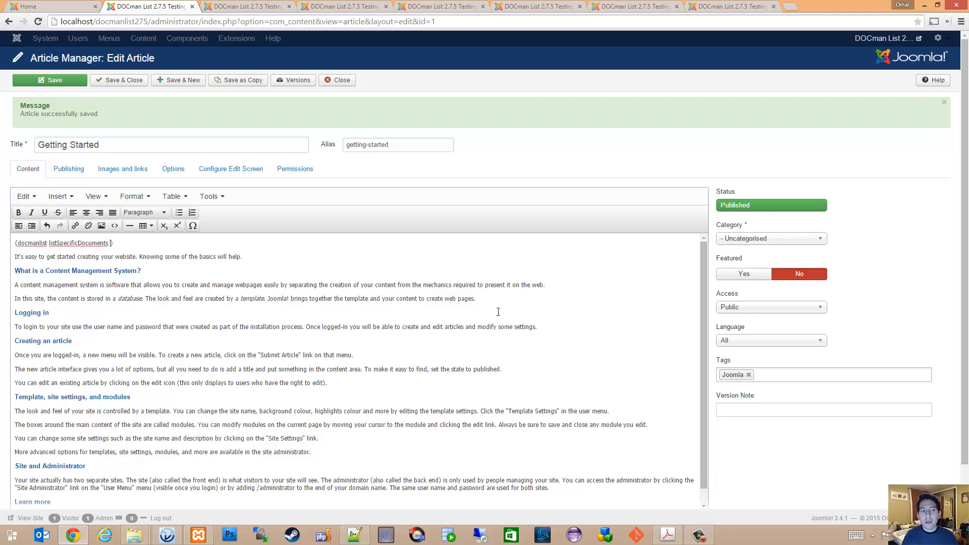
text(13,15)
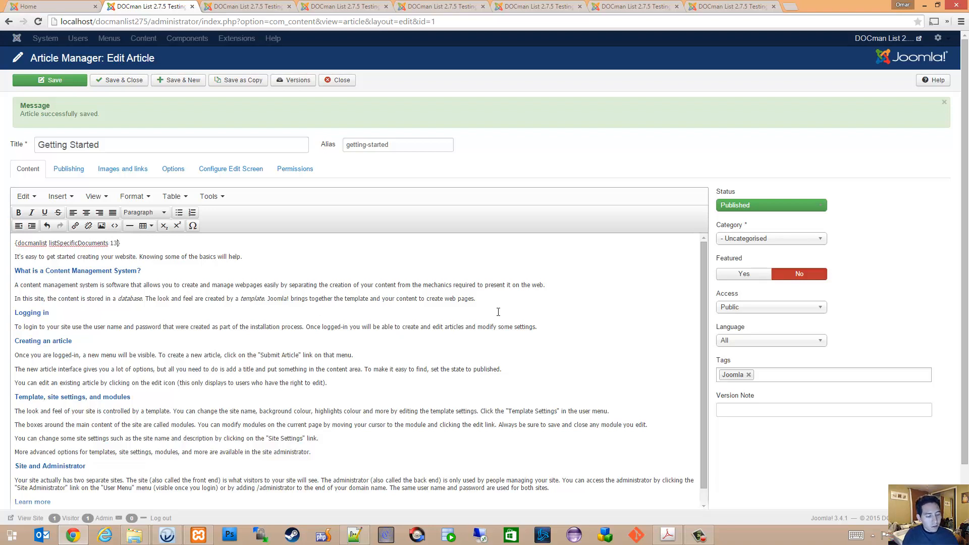
text(,17)
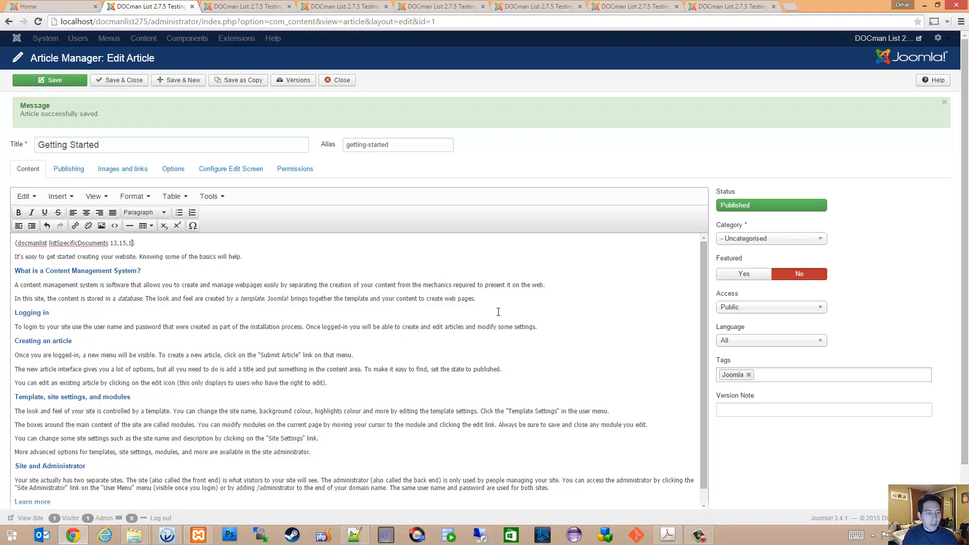
click(72, 82)
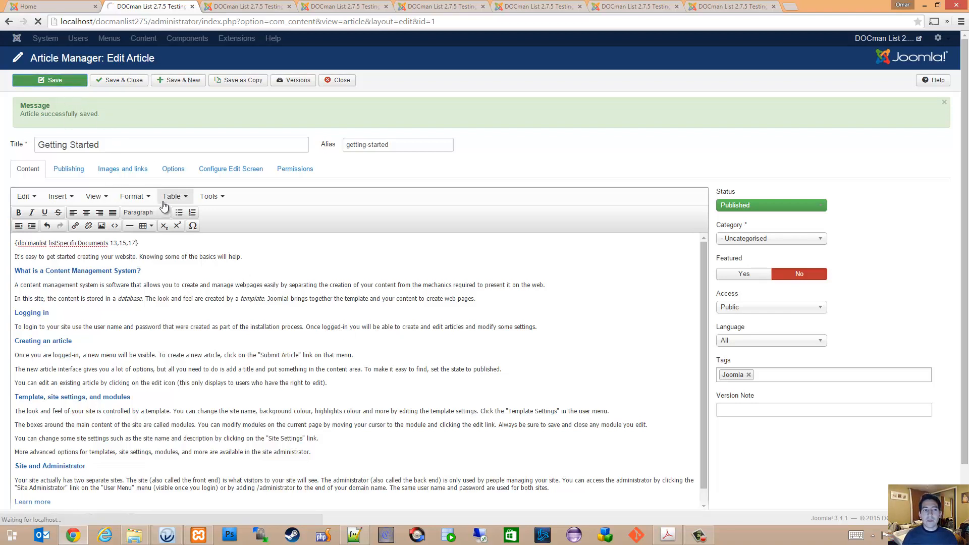
- Reload the site's home page and sort the article's document table by name
click(50, 8)
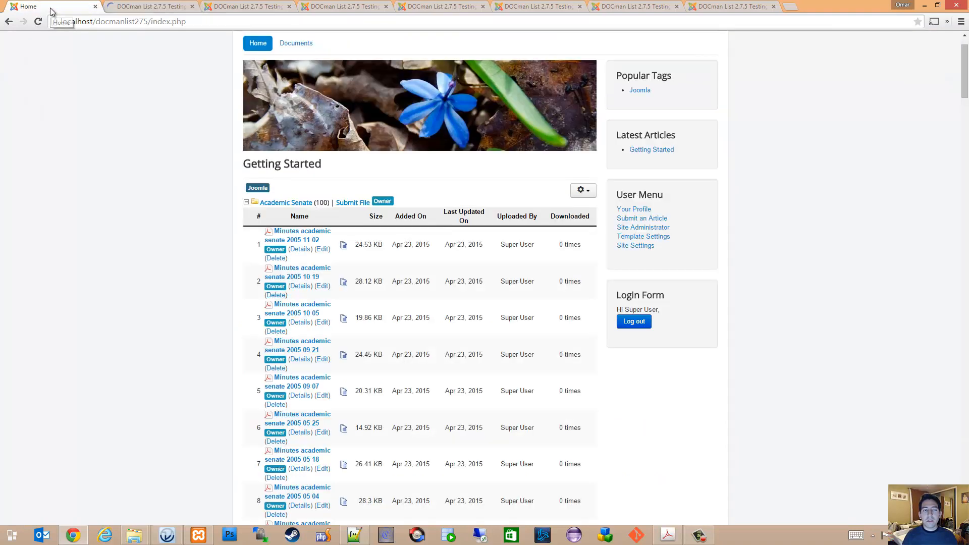
click(38, 22)
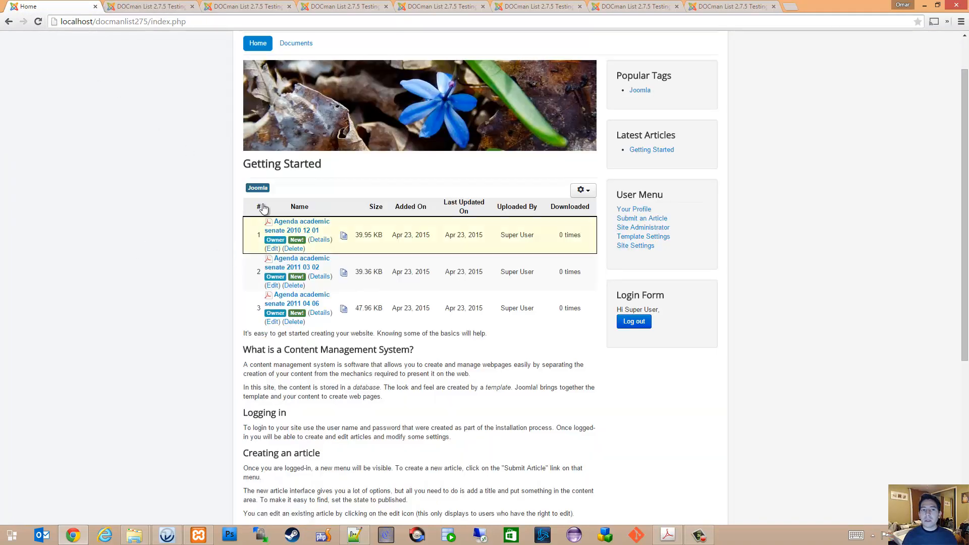
click(298, 207)
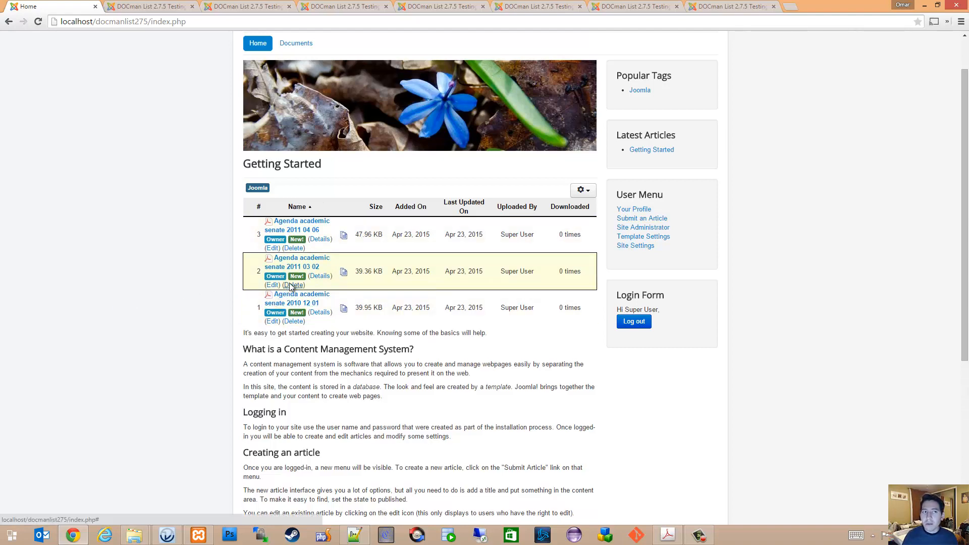
- Insert useSimple before listSpecificDocuments in the Getting Started article's docmanlist code
key(ctrl+Tab)
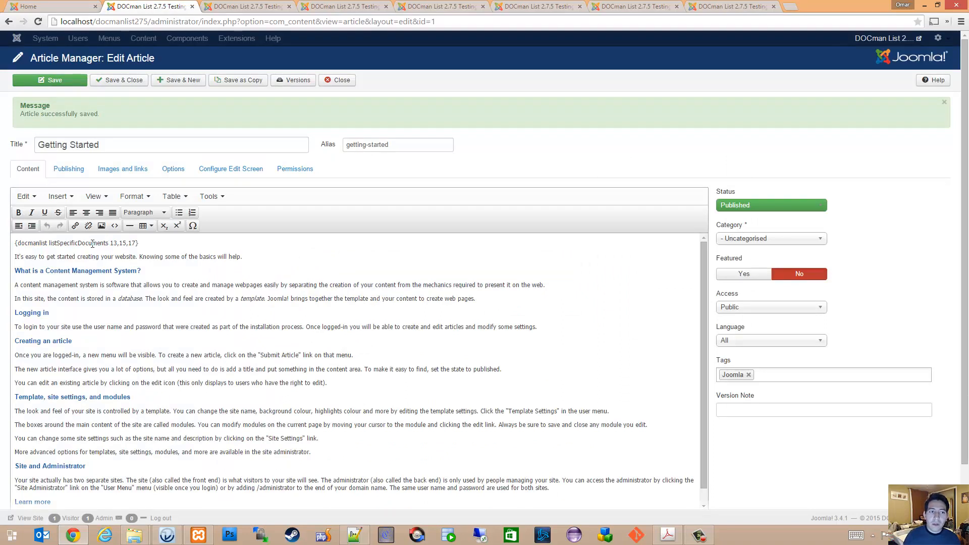
click(48, 243)
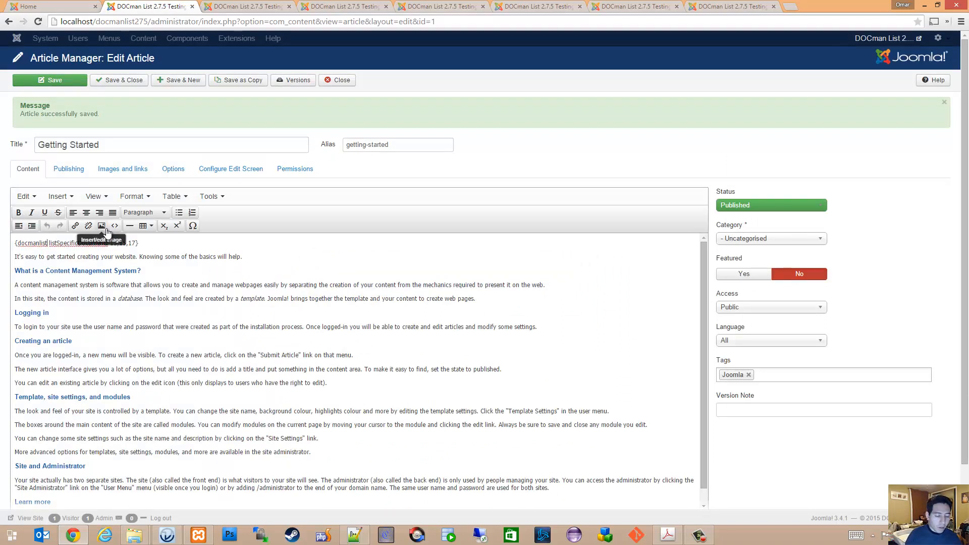
text(useS)
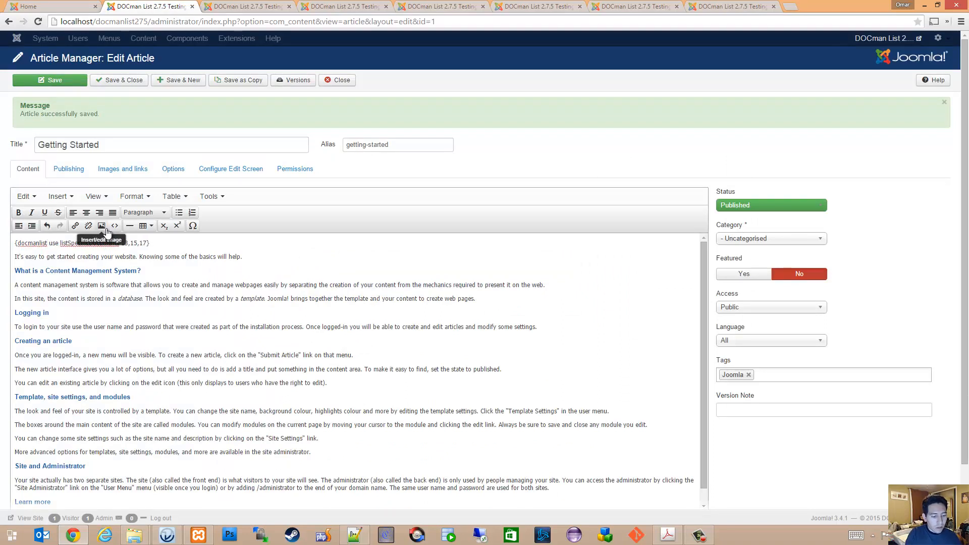
text(imple)
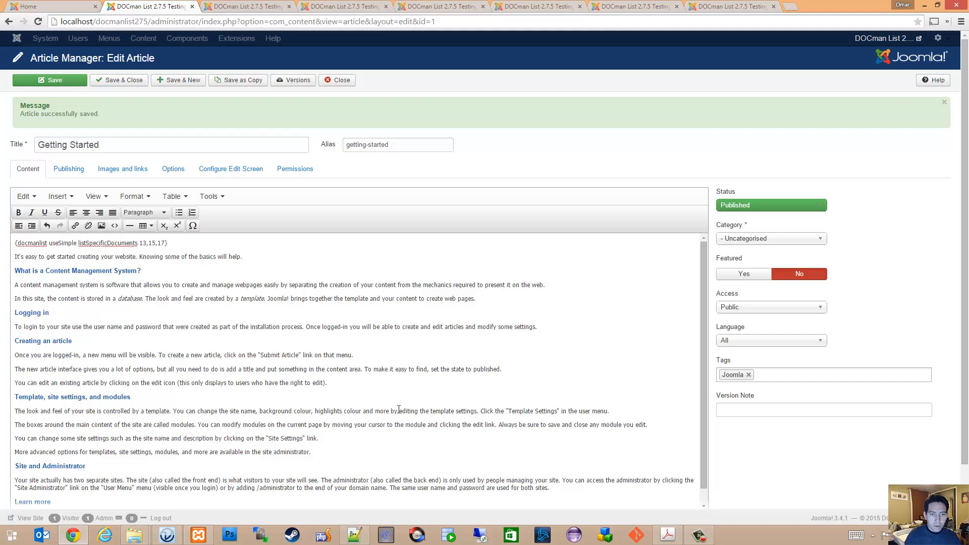
- Switch to documentation.pdf in Adobe Acrobat Pro and search it for "Layout", going through the matches to the New Layouts section
click(668, 535)
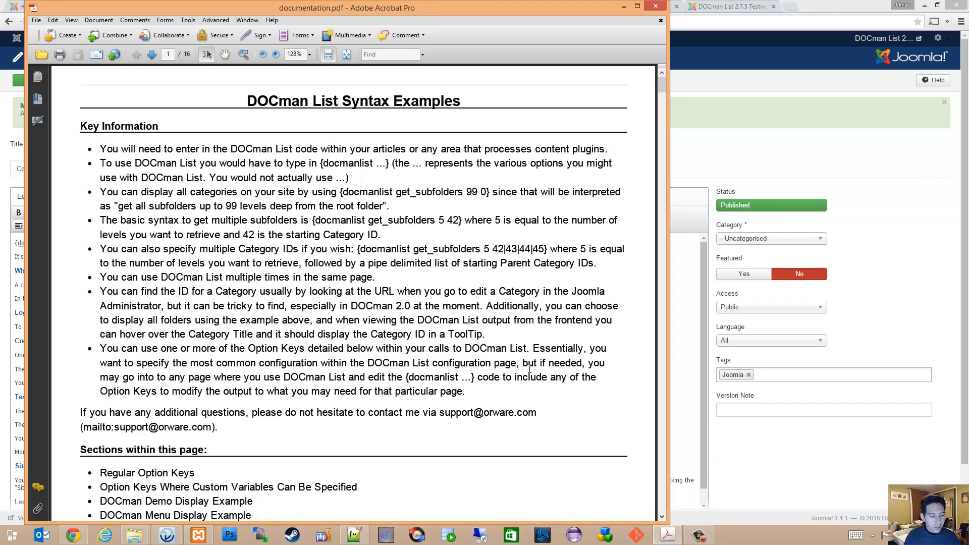
key(ctrl+f)
text(Layou)
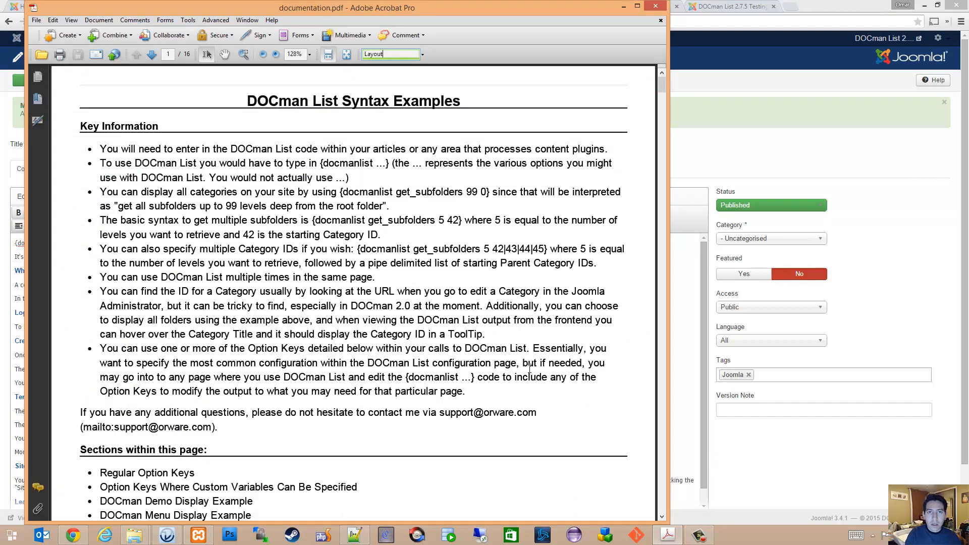
text(t)
key(Return)
key(Return)
key(Return)
key(Return)
key(Return)
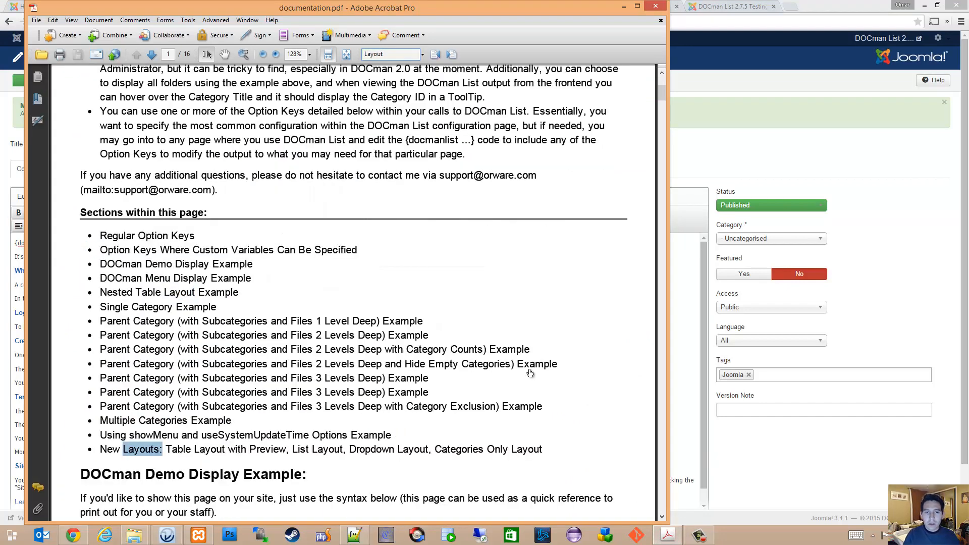
key(Return)
key(Return)
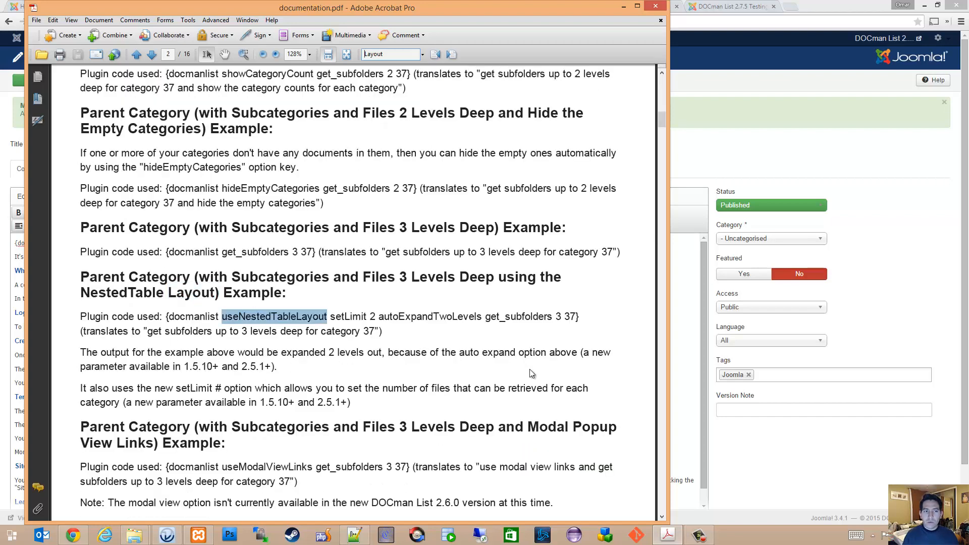
key(Return)
key(Return)
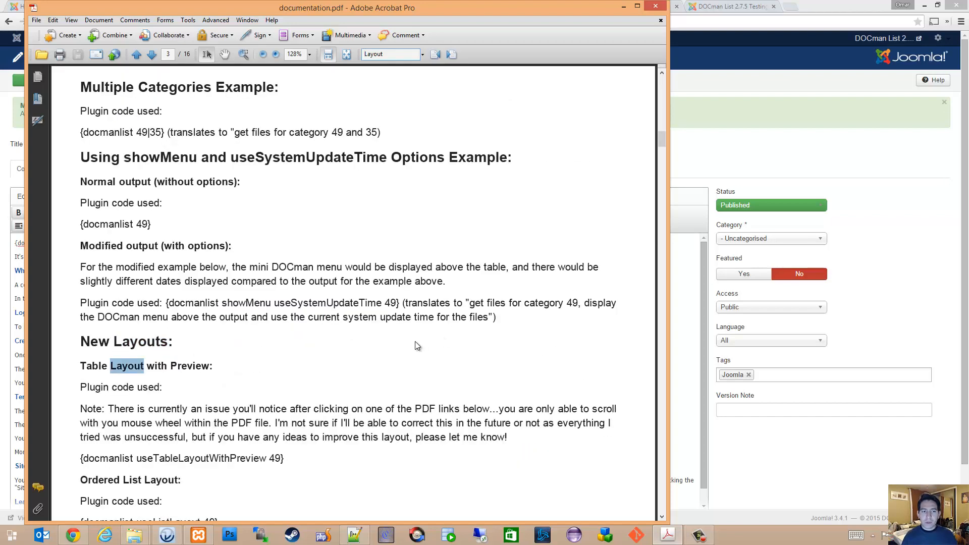
- Examine the full list of layout option keys on page 10 of the documentation
scroll(416, 341, down, 8)
scroll(416, 341, down, 1)
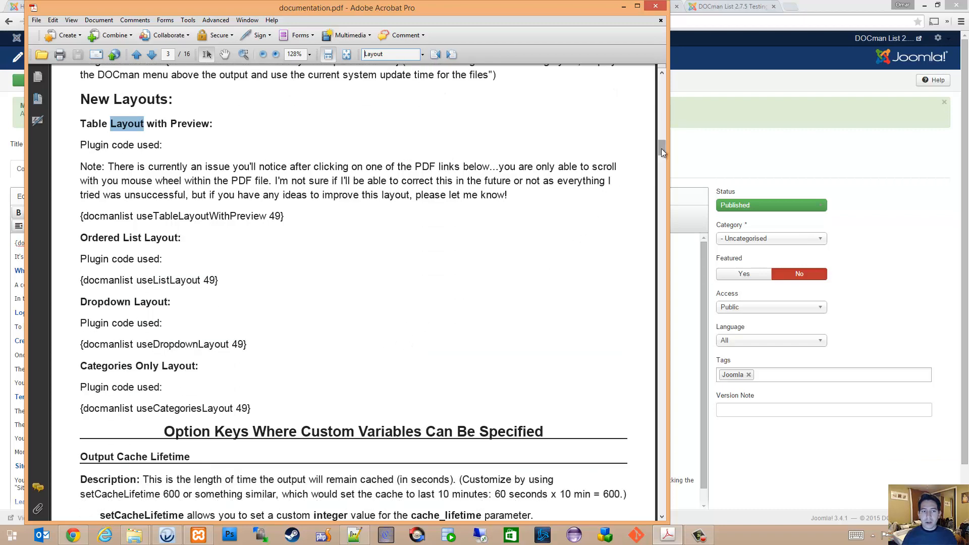
drag(662, 150, 657, 333)
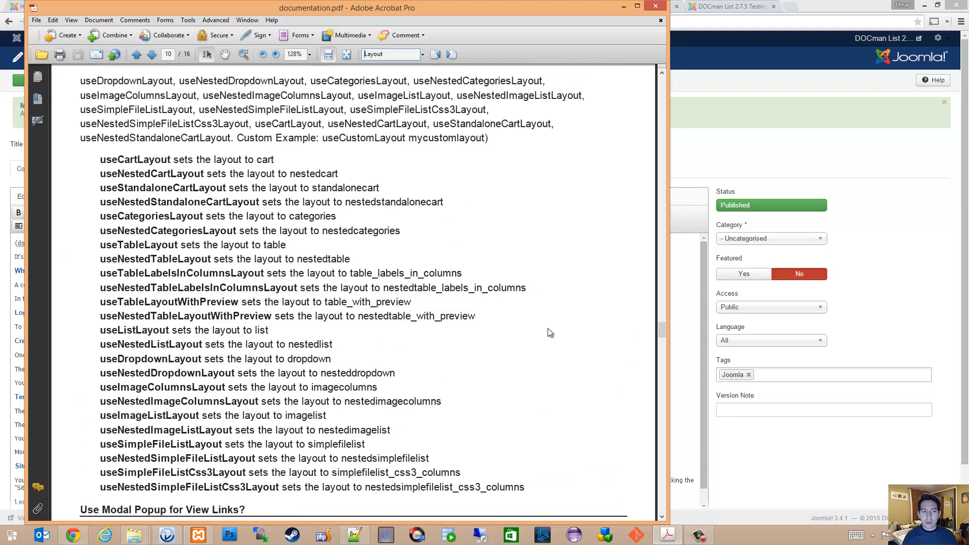
scroll(224, 332, down, 1)
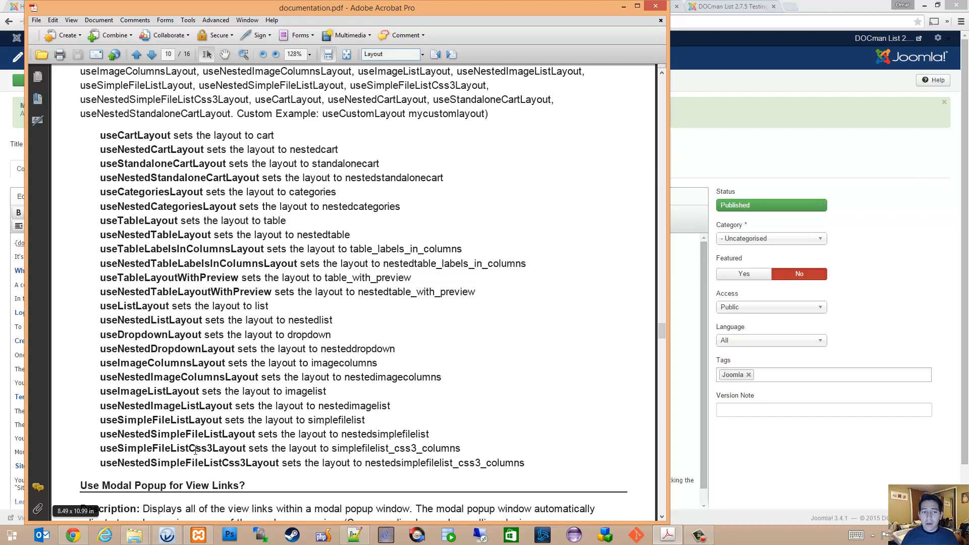
- Back in the article, complete the layout key as useSimpleFileListCss3Layout, check it against the documentation, and save the article
key(alt+Tab)
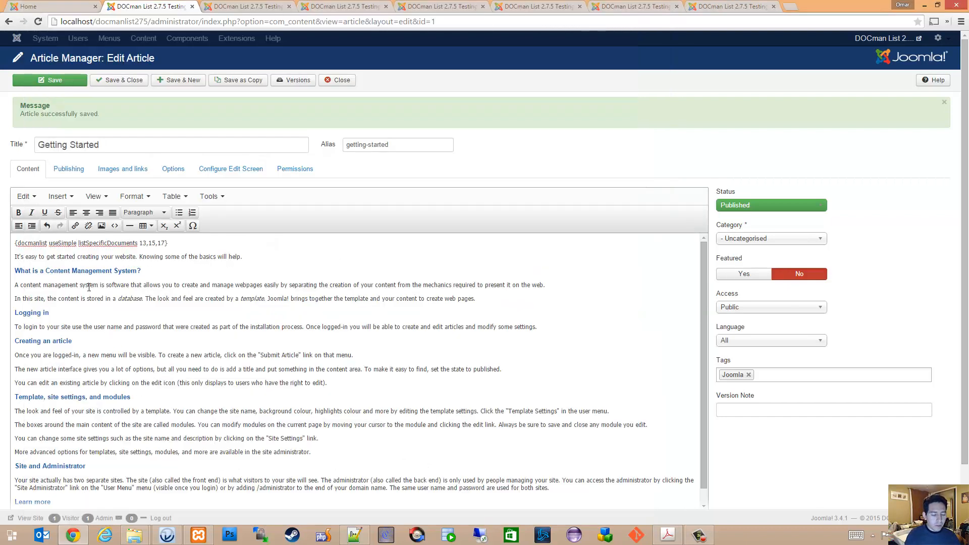
text(FileListCss)
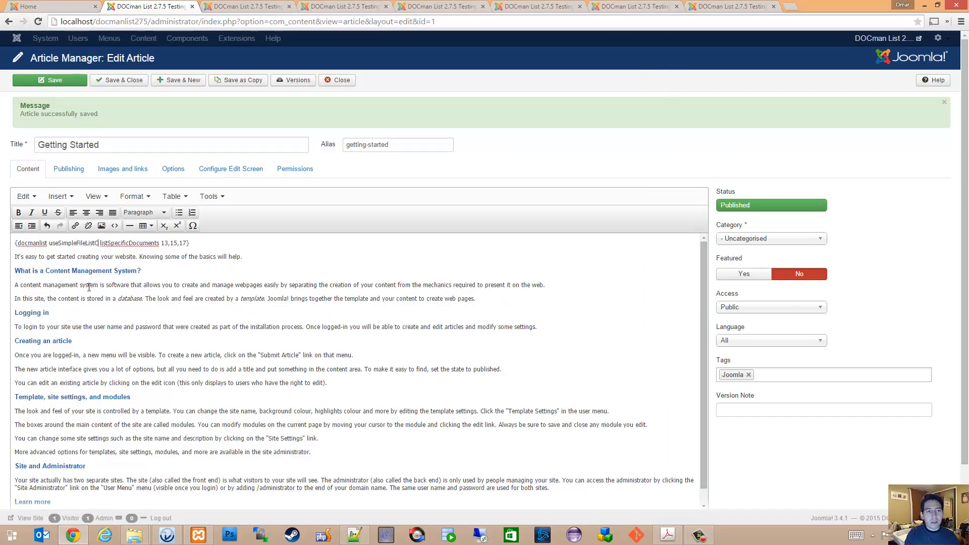
text(3Layout)
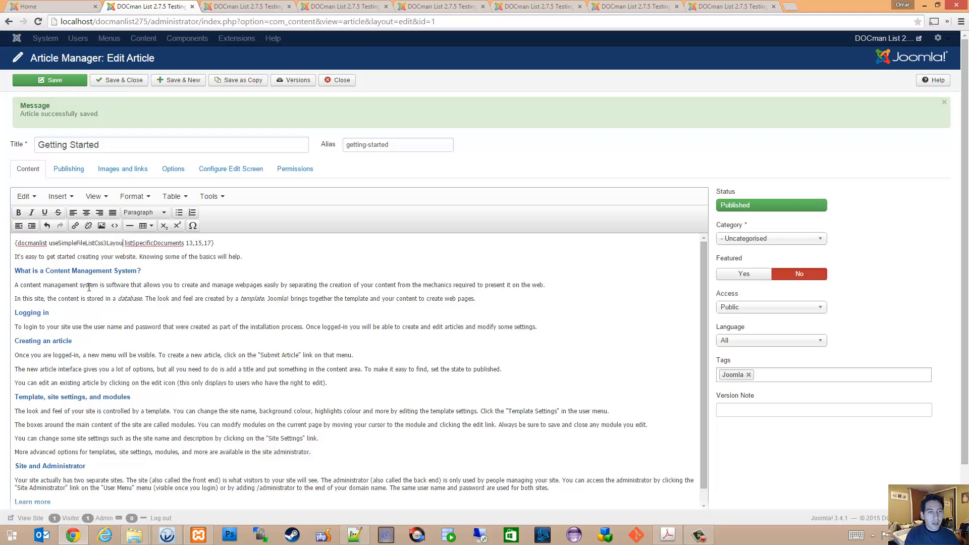
key(alt+Tab)
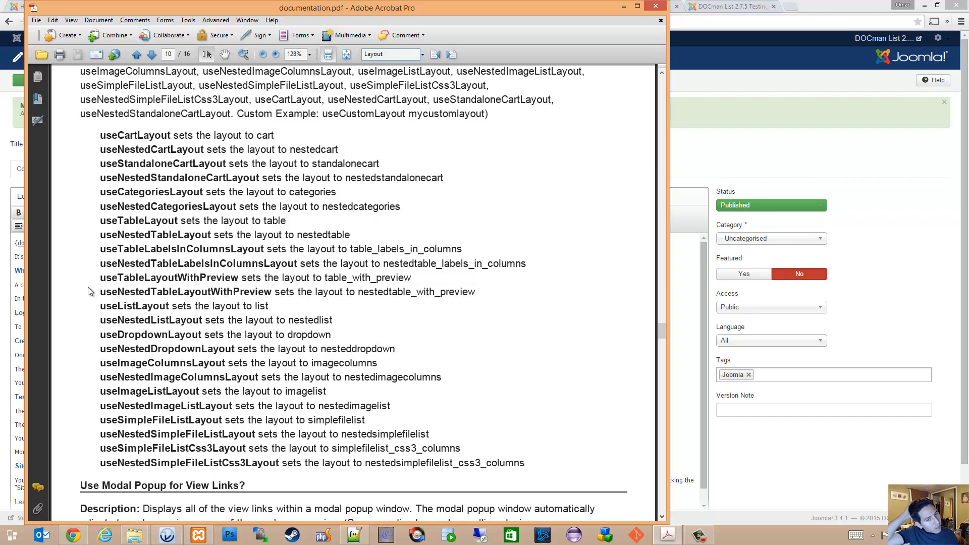
key(alt+Tab)
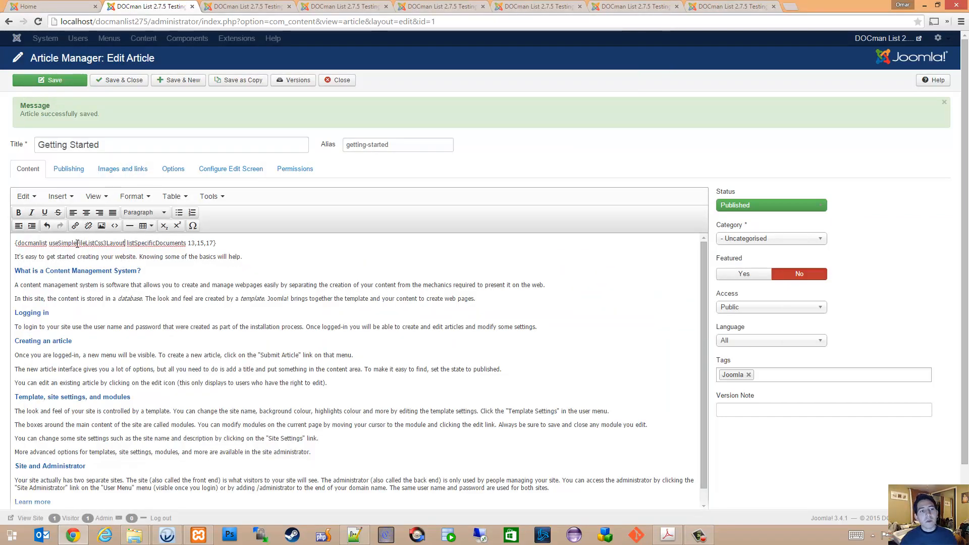
key(alt+Tab)
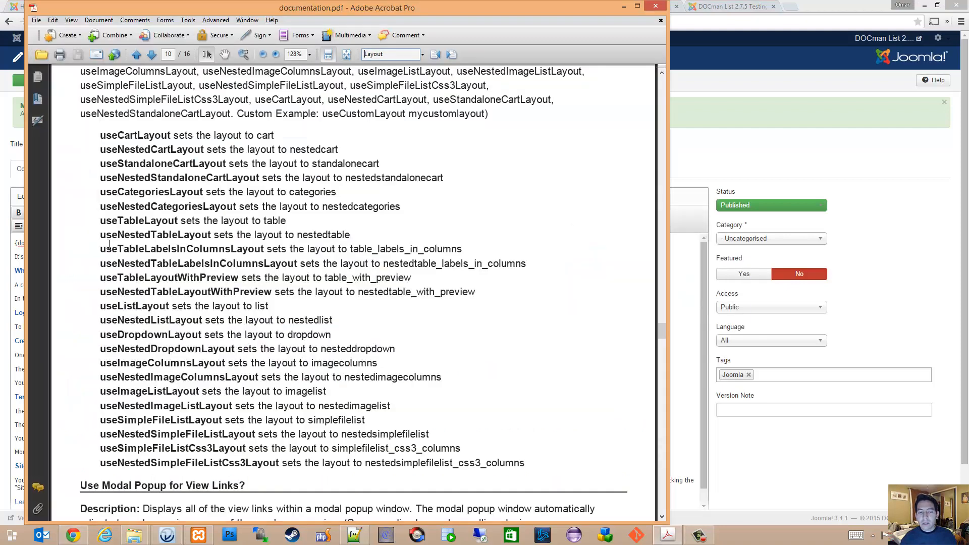
key(alt+Tab)
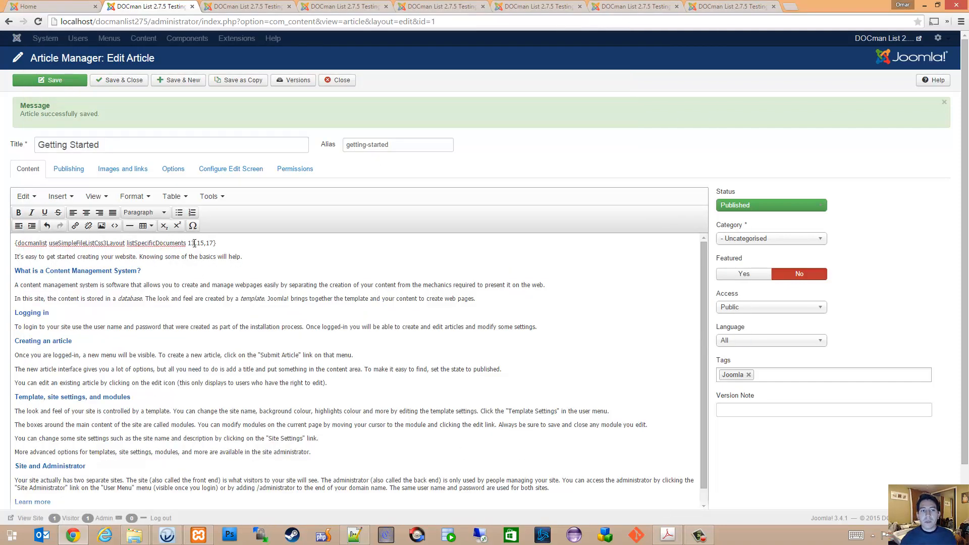
click(52, 82)
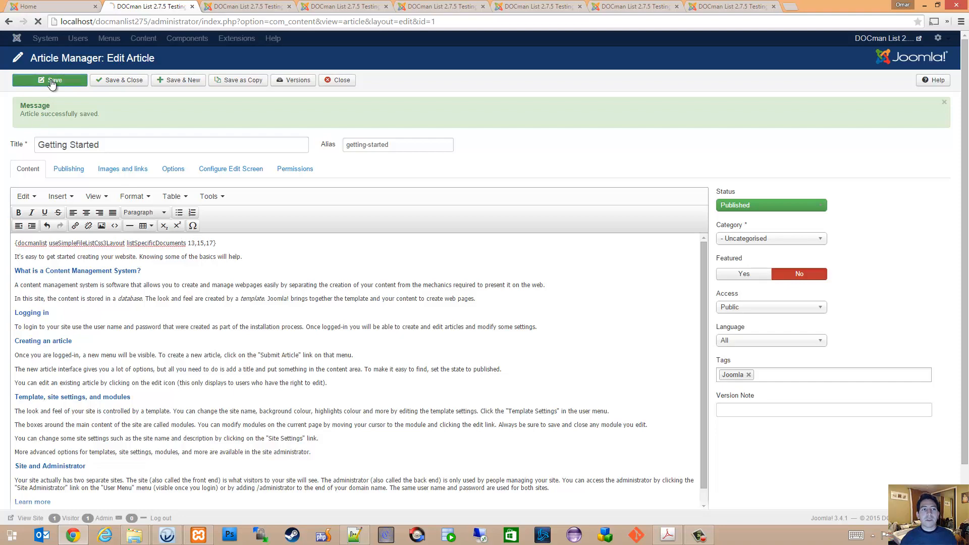
- Reload the site's home page to view the Getting Started article's document list in the new layout
click(76, 7)
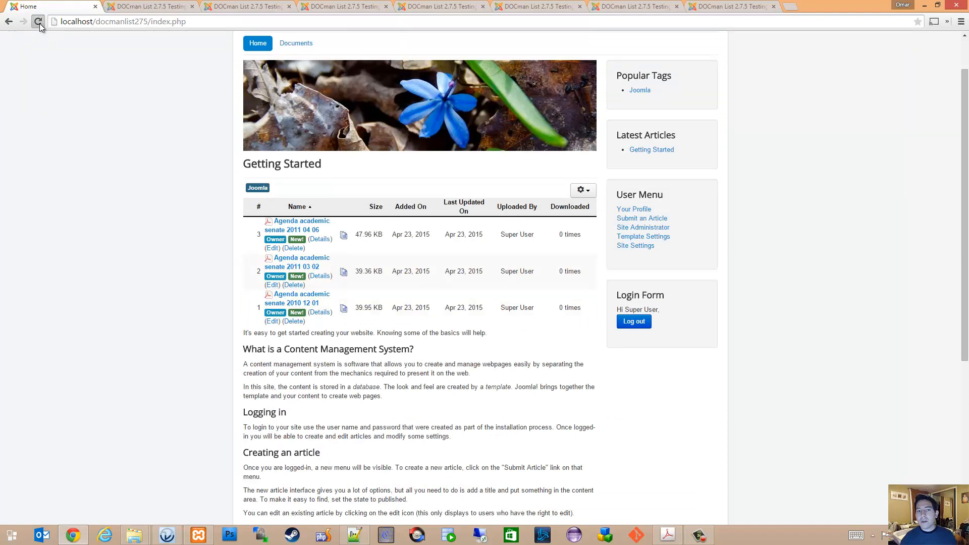
click(39, 23)
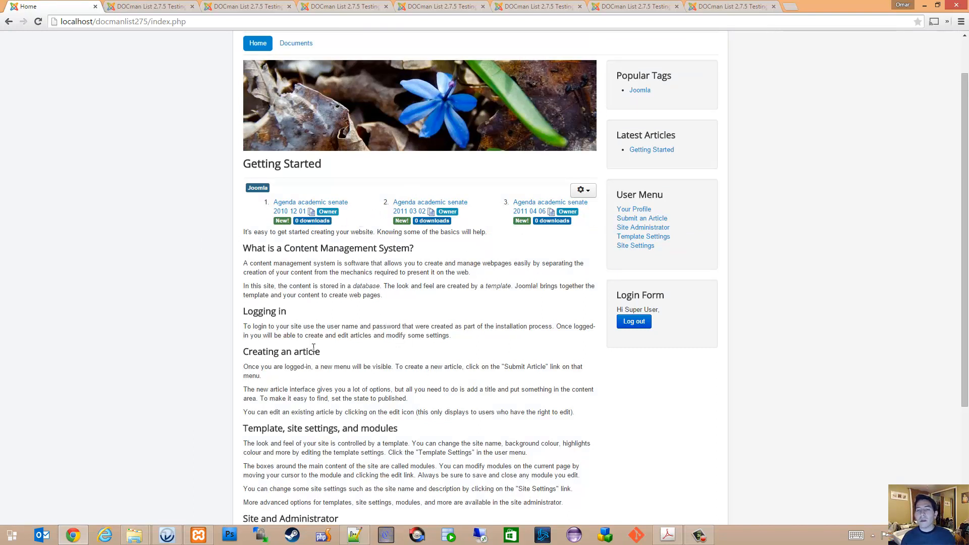
- Back in the article editor, look at the IVC category in the document insertion dialog and close it without inserting anything
key(ctrl+Tab)
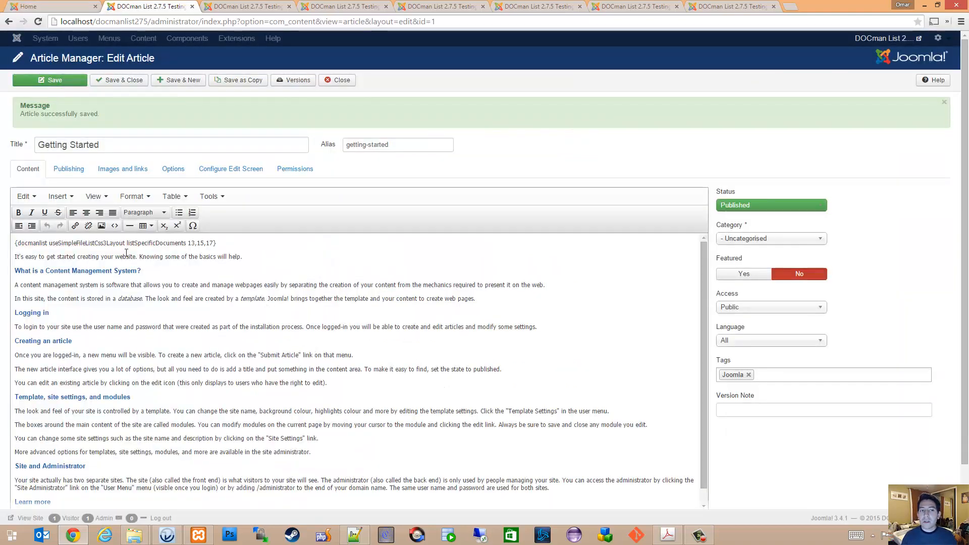
scroll(763, 449, down, 2)
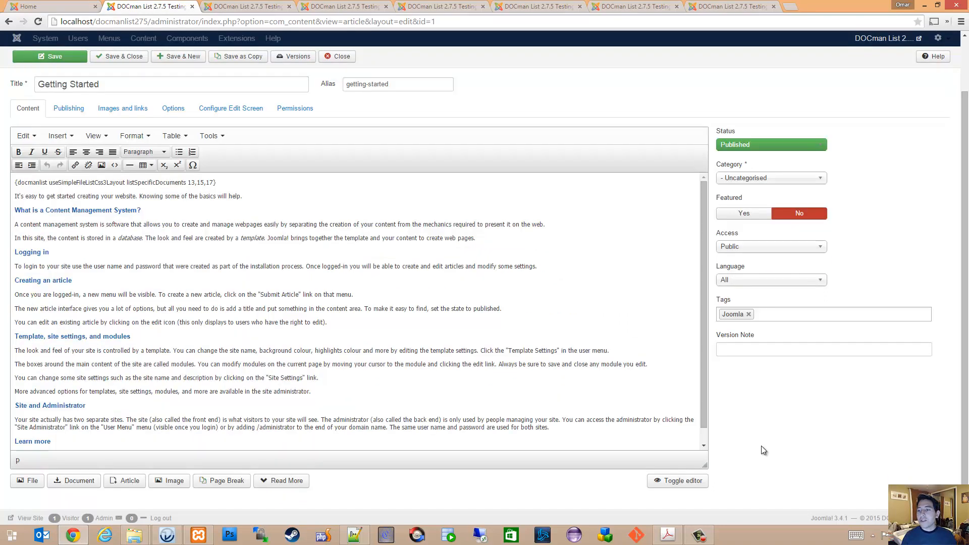
click(82, 479)
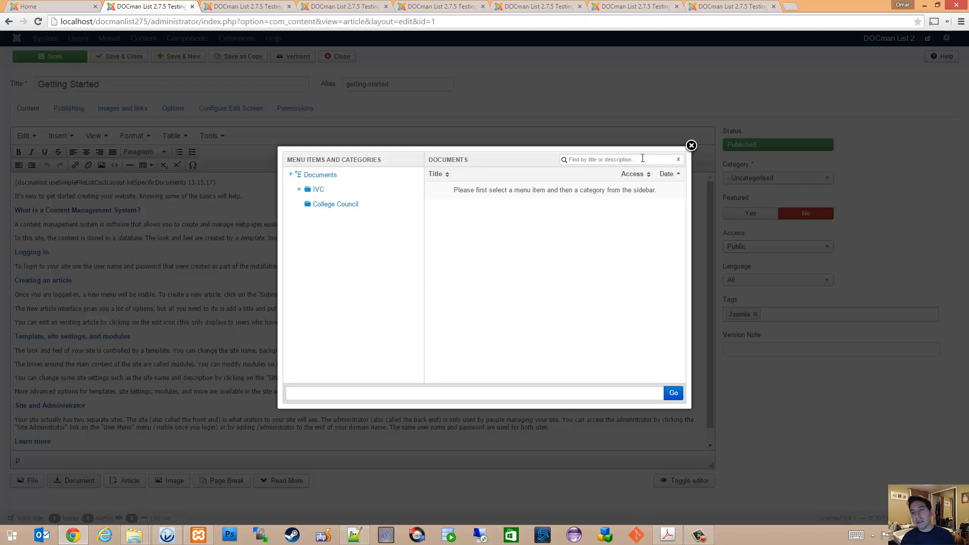
click(303, 192)
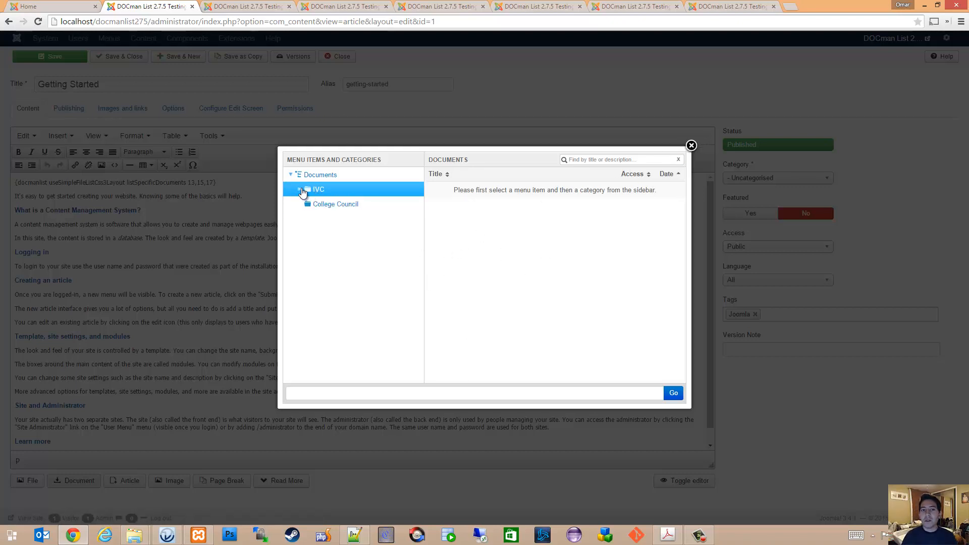
click(691, 146)
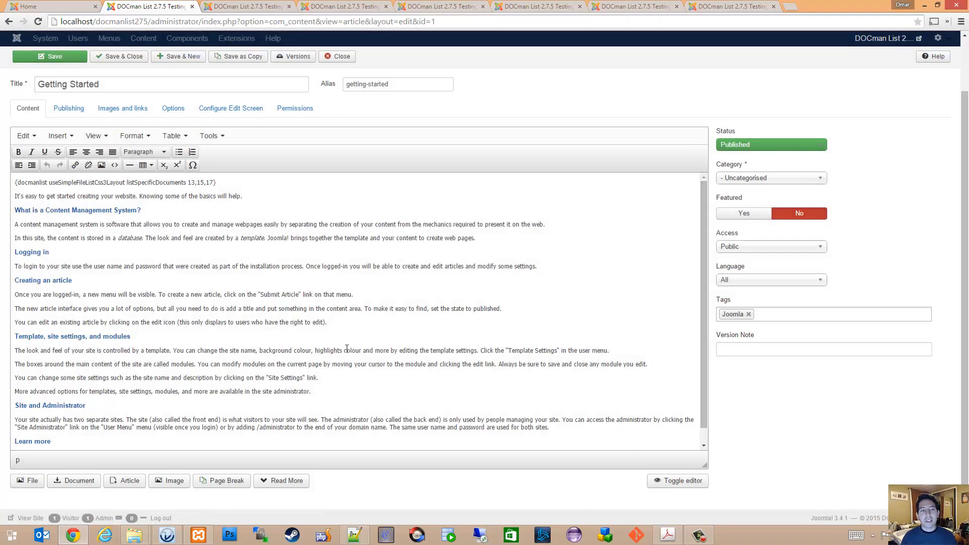